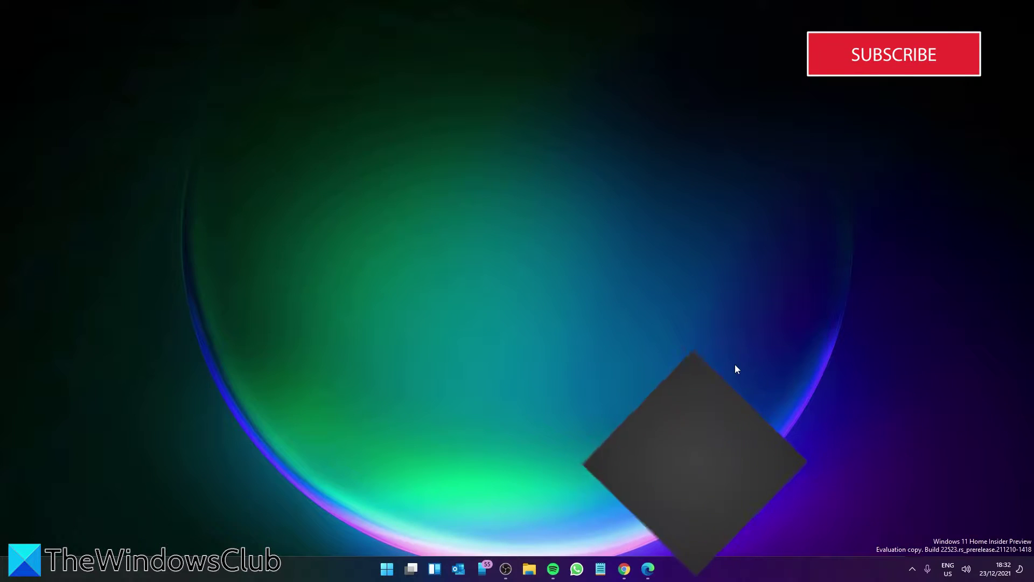
Launch Notepad from the Start menu's pinned apps, then reopen the Start menu for another Notepad.
left_click(386, 570)
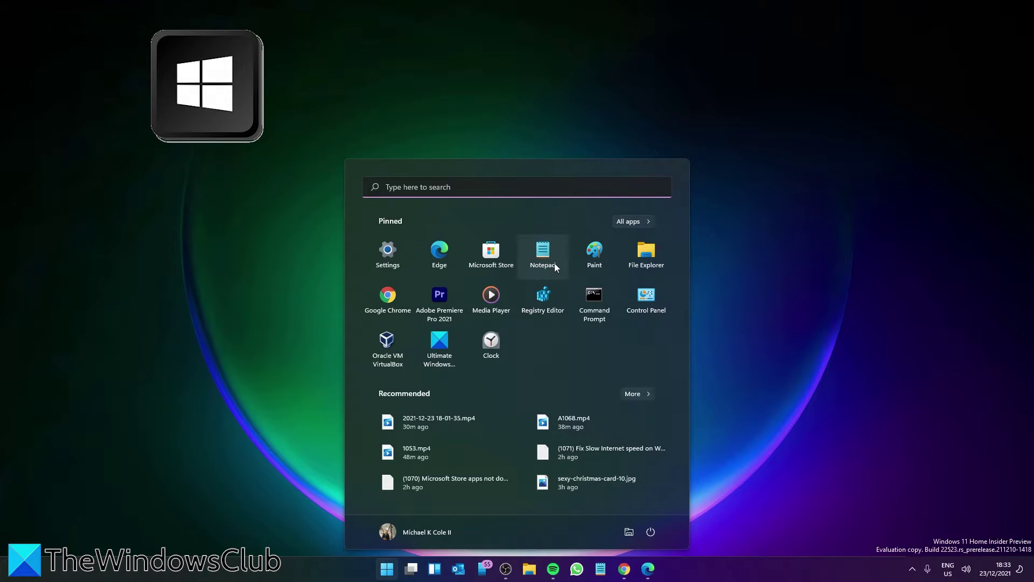
left_click(543, 254)
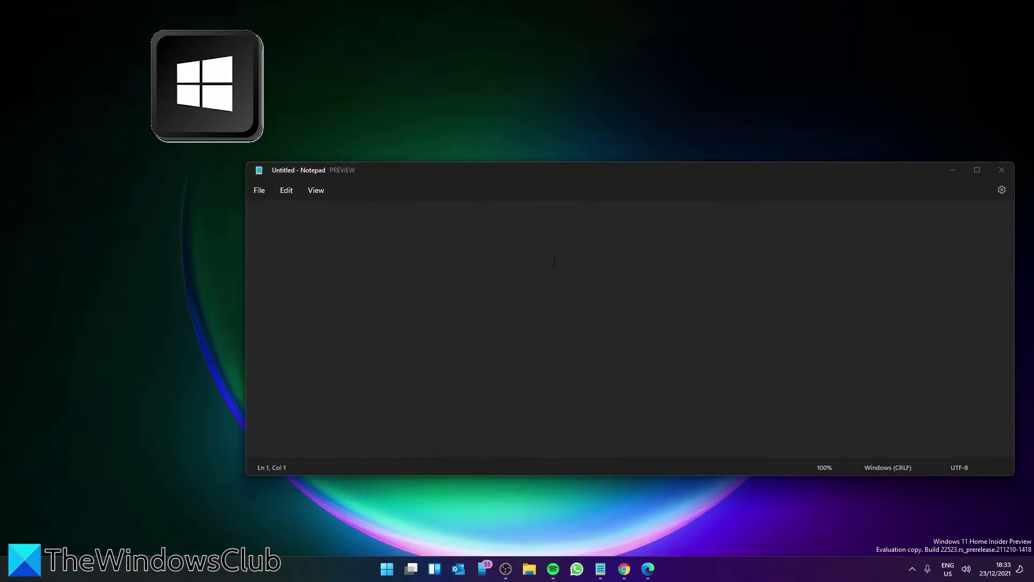
left_click(388, 567)
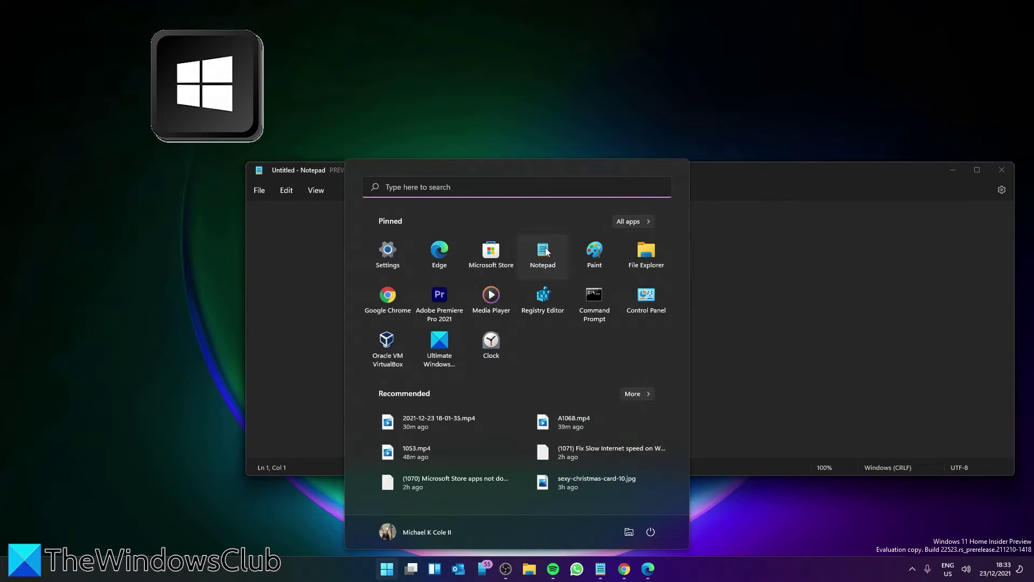
key("super")
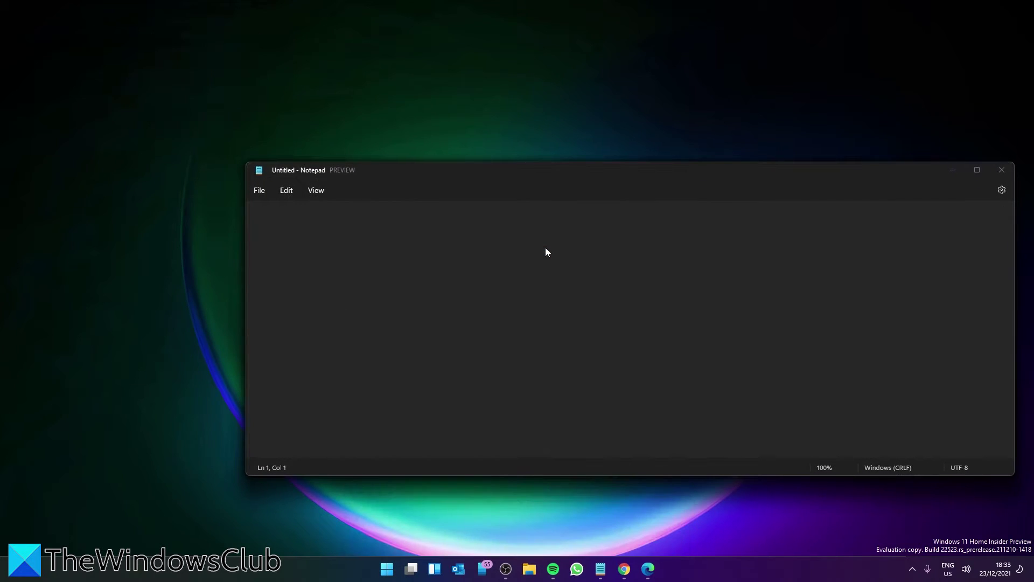
mouse_move(602, 574)
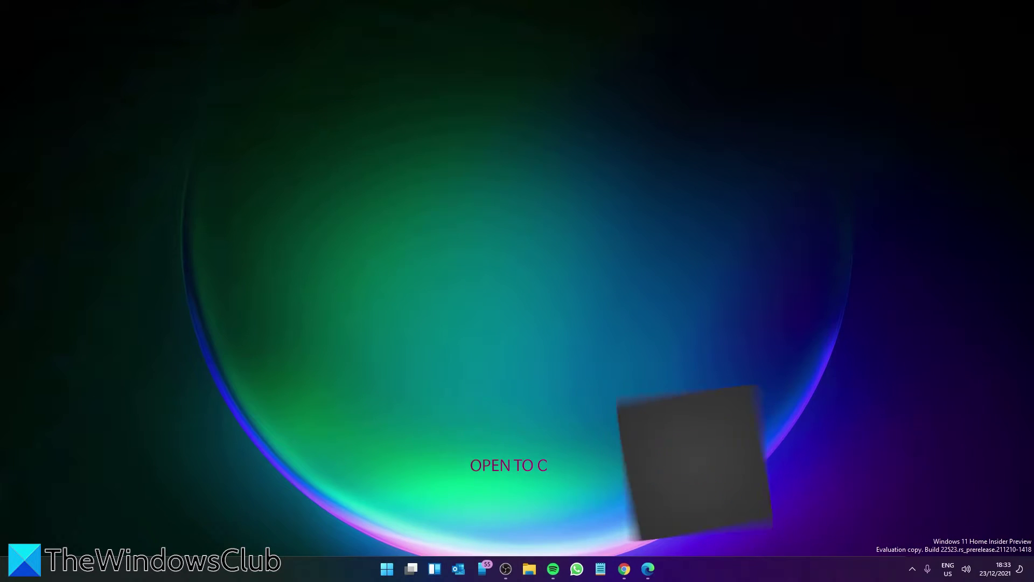
Launch a new Untitled Notepad window from the Notepad taskbar jump list.
right_click(600, 568)
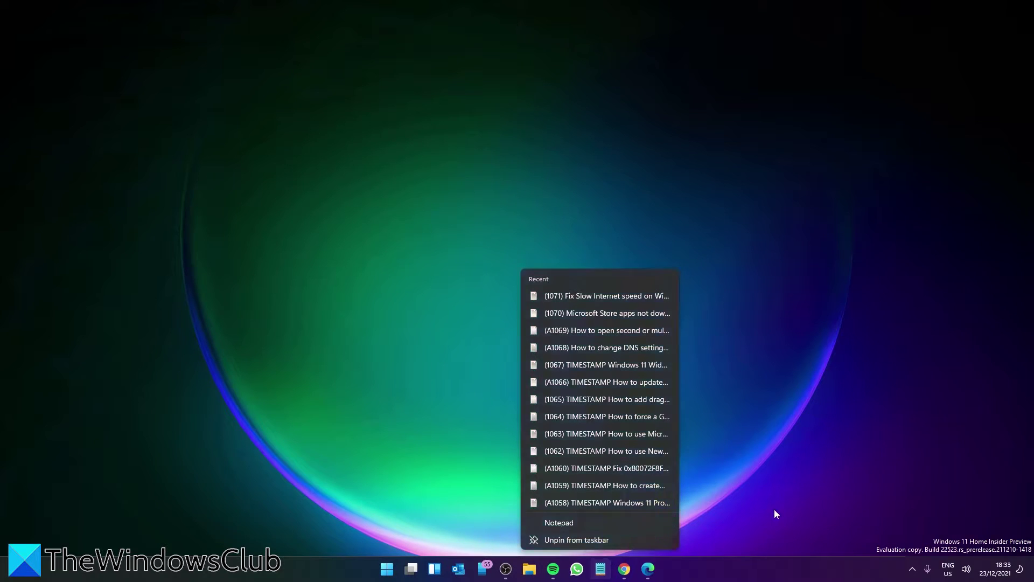
left_click(775, 510)
right_click(607, 575)
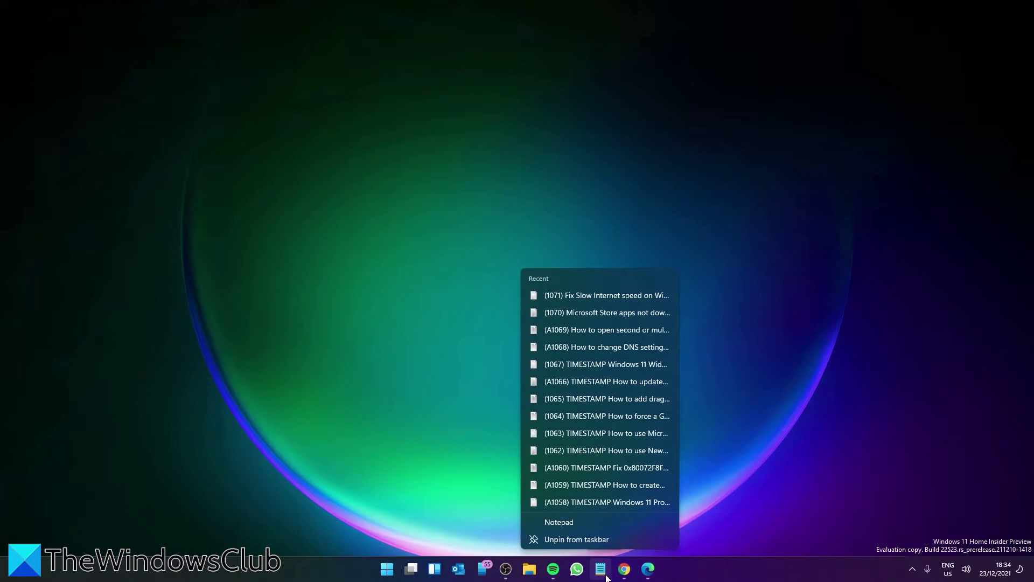
left_click(574, 526)
Open three more Notepad windows from the jump list, then close the newest one.
right_click(600, 567)
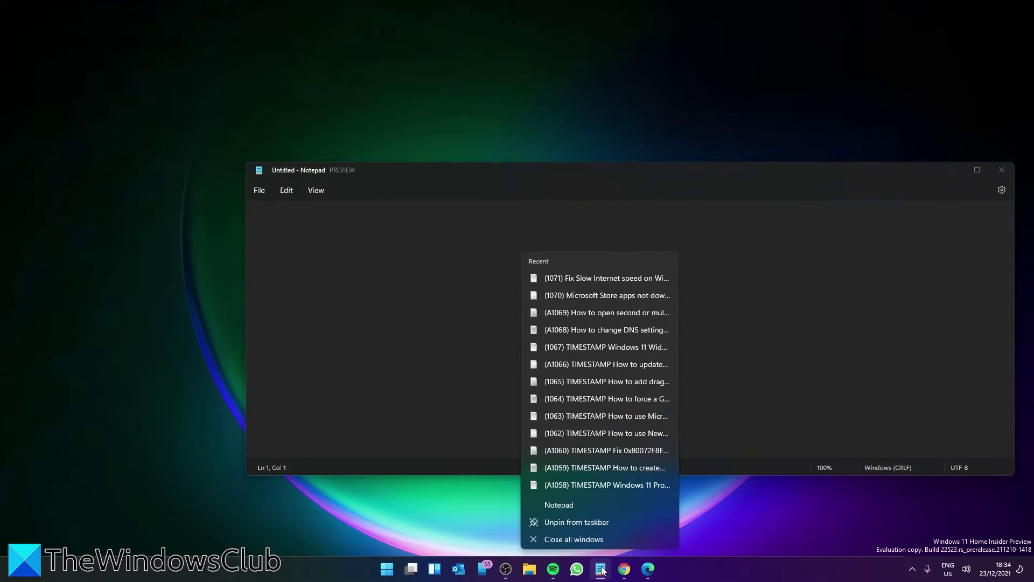
left_click(558, 504)
right_click(600, 569)
left_click(607, 578)
right_click(606, 574)
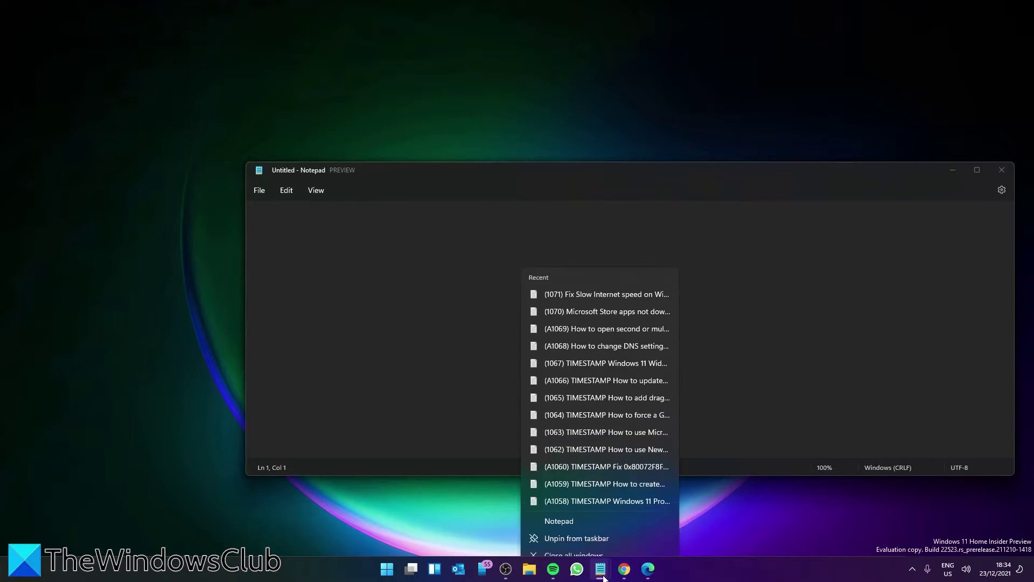
left_click(584, 518)
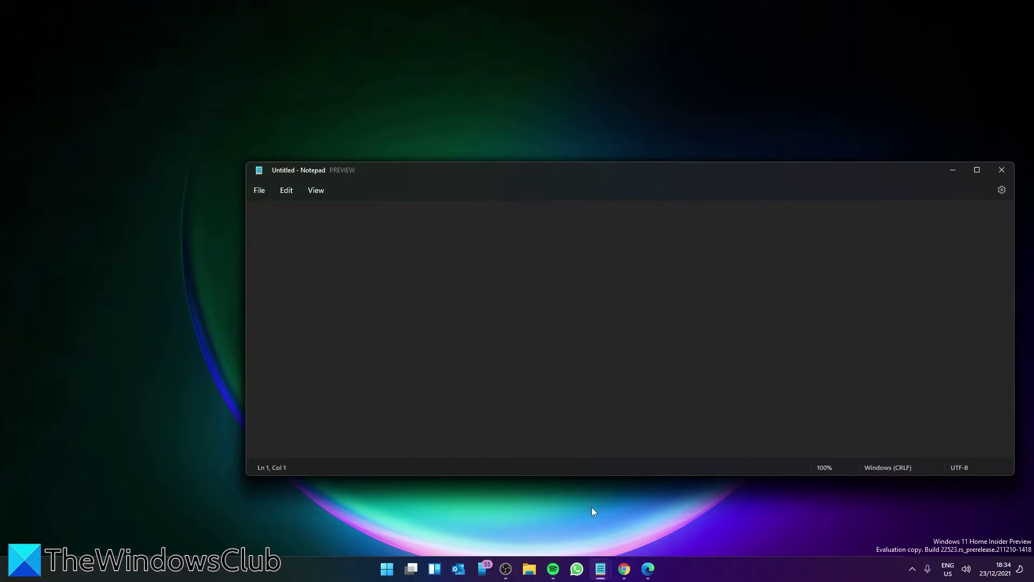
left_click(1001, 169)
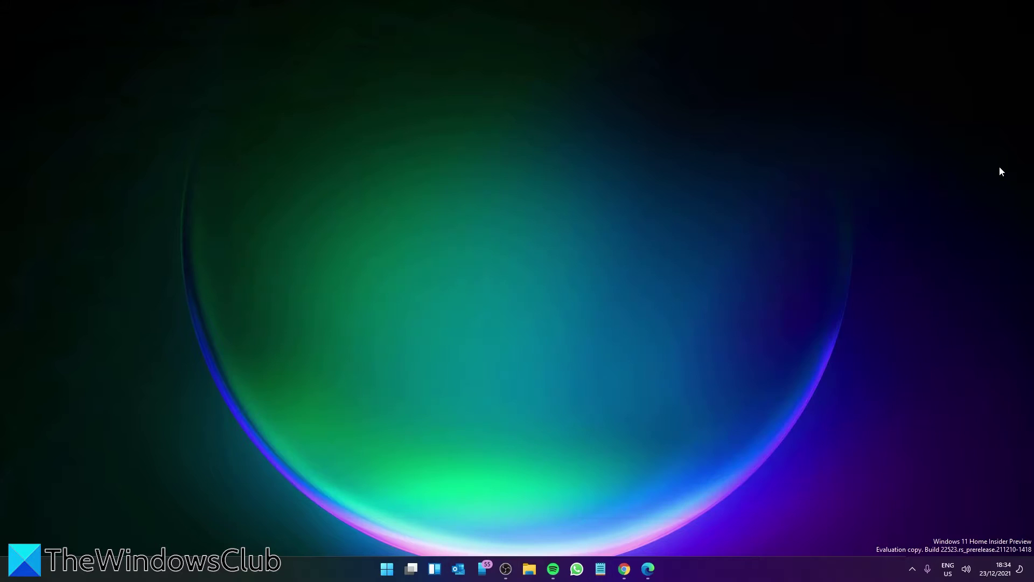
Start another Notepad instance by Shift-clicking its taskbar icon.
key("shift")
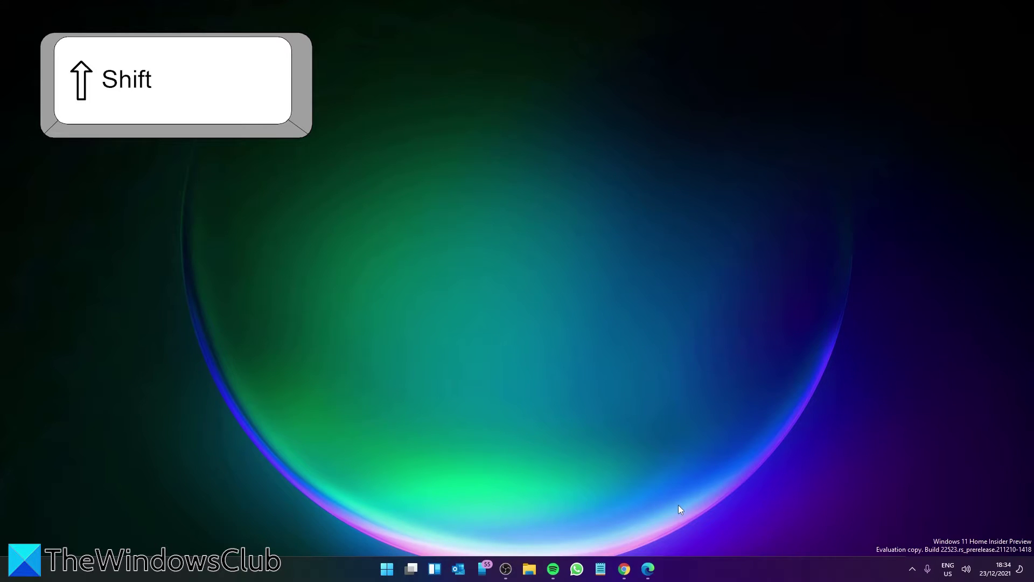
left_click(600, 570, "shift")
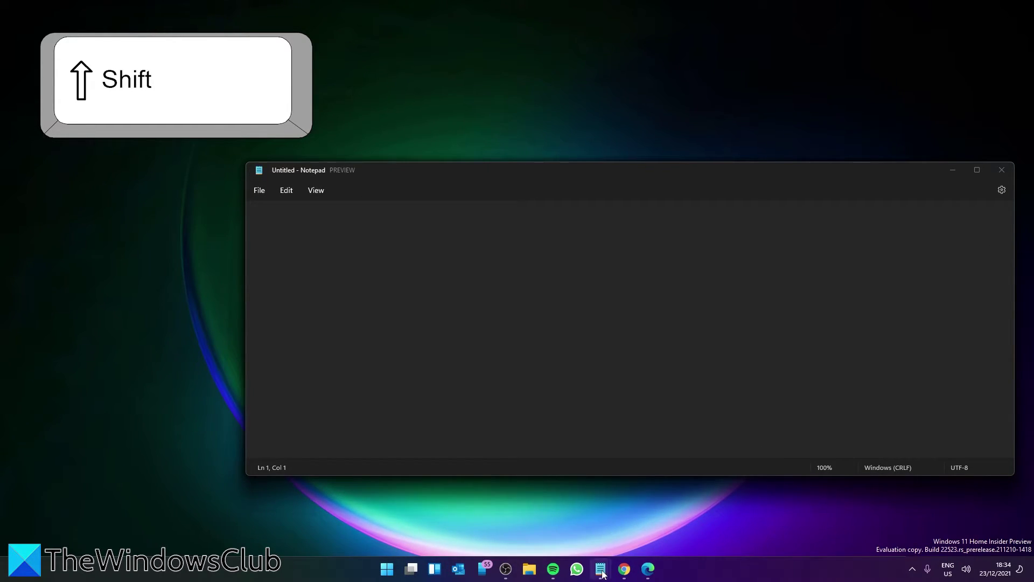
mouse_move(602, 574)
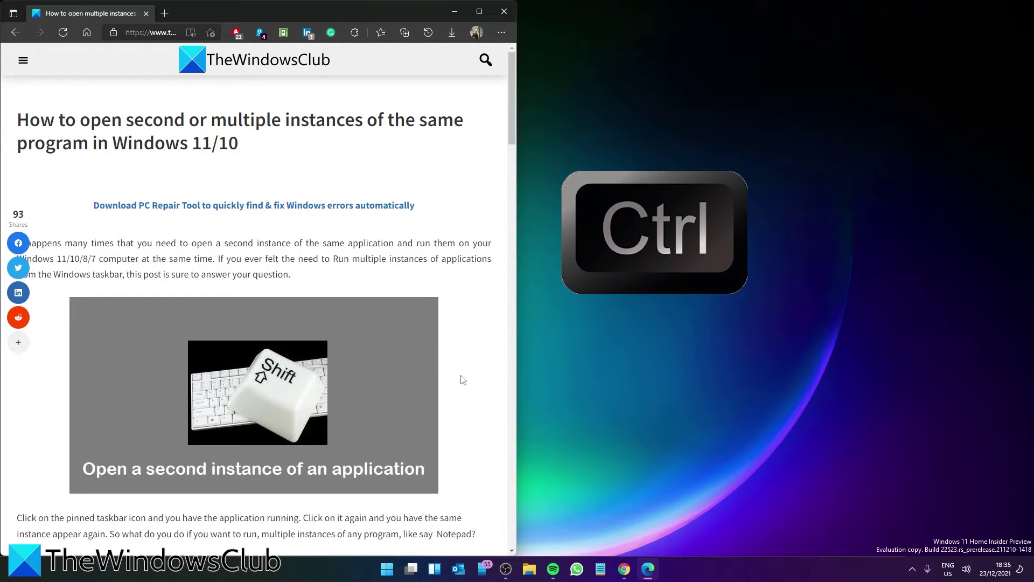
Open two new Edge windows with Ctrl+N.
key("ctrl+n")
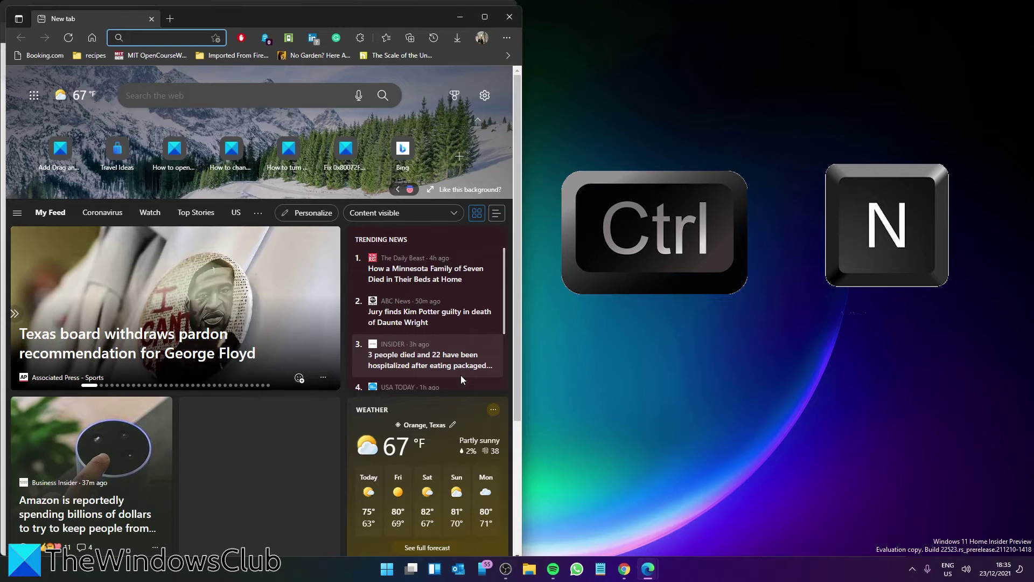
key("ctrl+n")
key("ctrl+n")
key("ctrl+n")
key("ctrl+n")
key("ctrl+n")
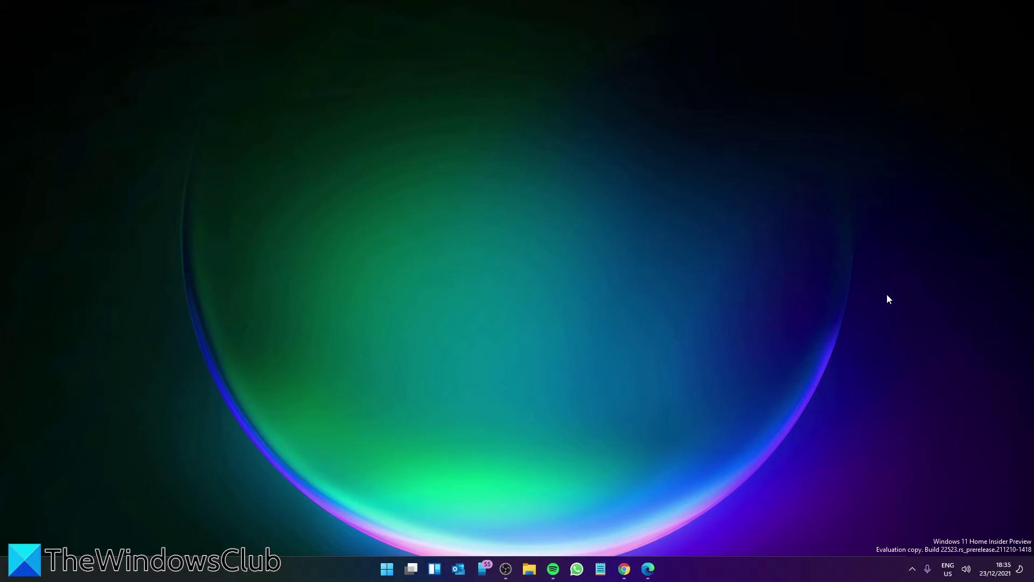
Start Calculator by running calc.exe from the Run box.
key("super")
type("r")
left_click(906, 310)
key("super+r")
type("cal")
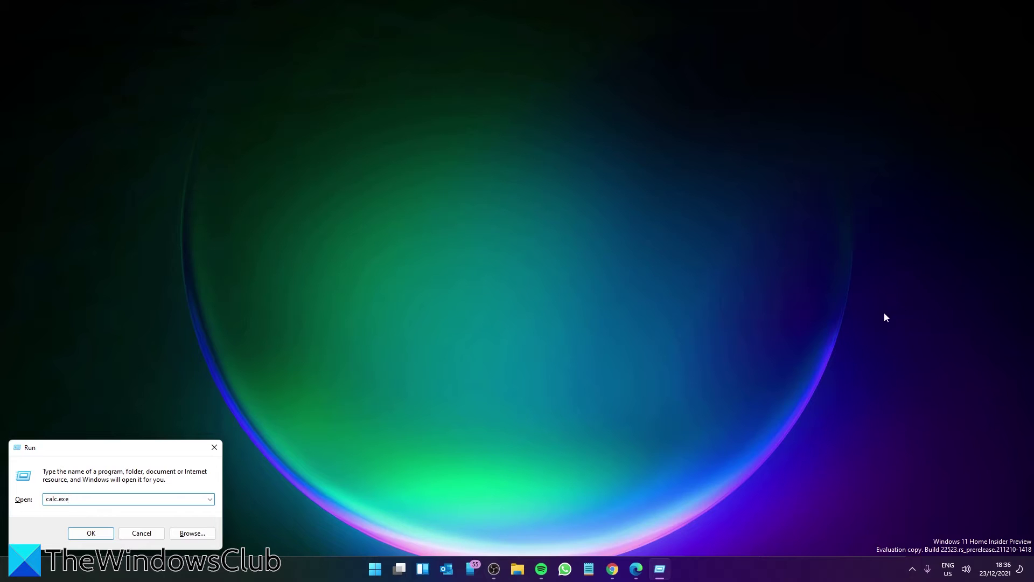
type("c.exe")
left_click(106, 532)
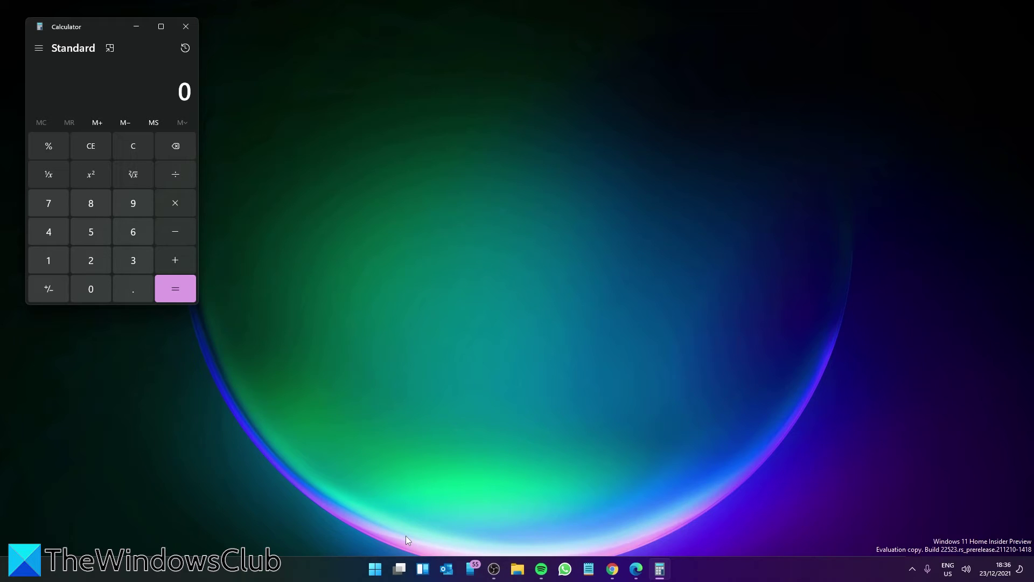
Run calc.exe -m from the Run box twice, opening two more Calculator windows.
key("super+r")
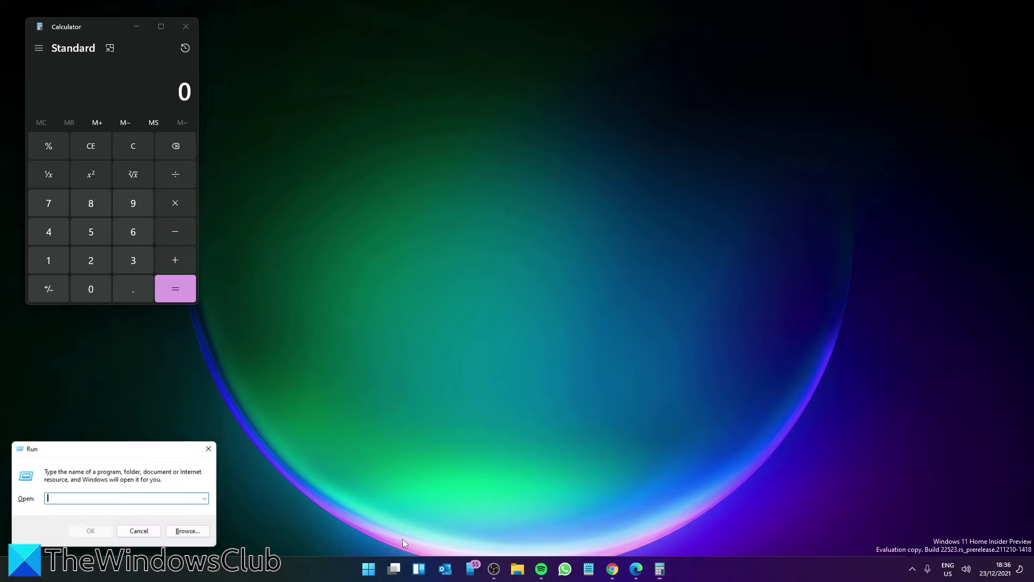
type("calc.exe -m")
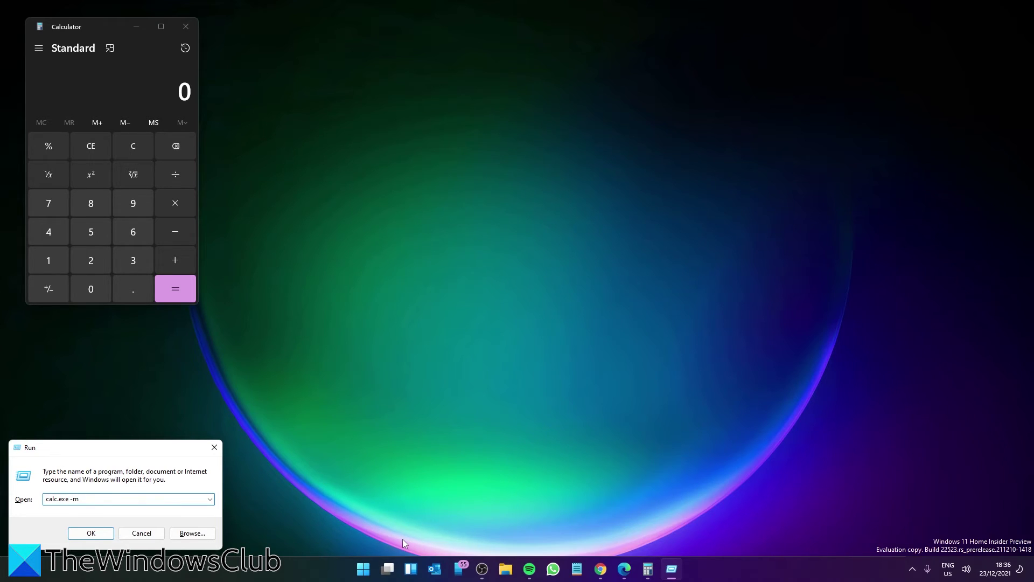
right_click(58, 497)
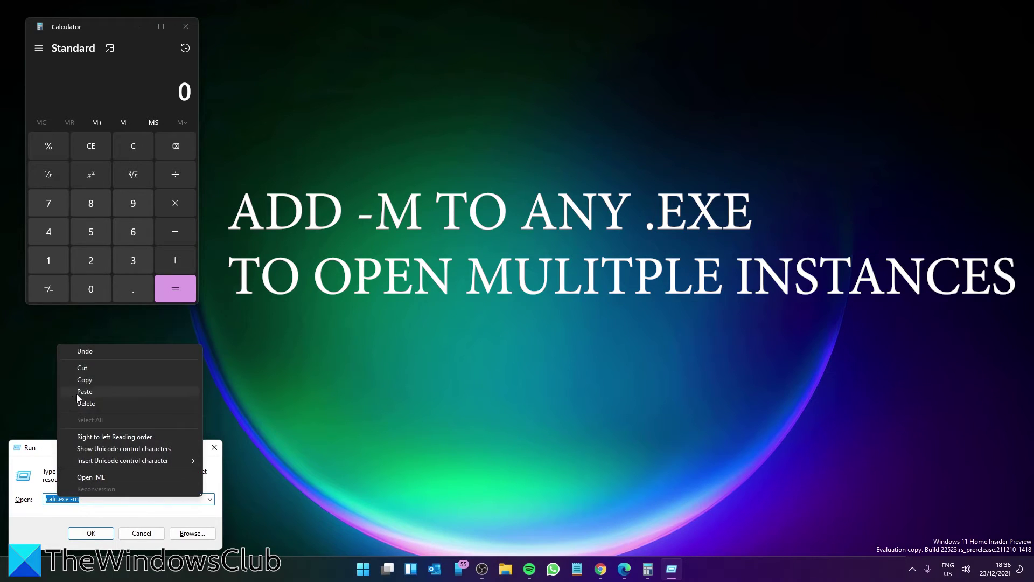
left_click(83, 380)
left_click(91, 533)
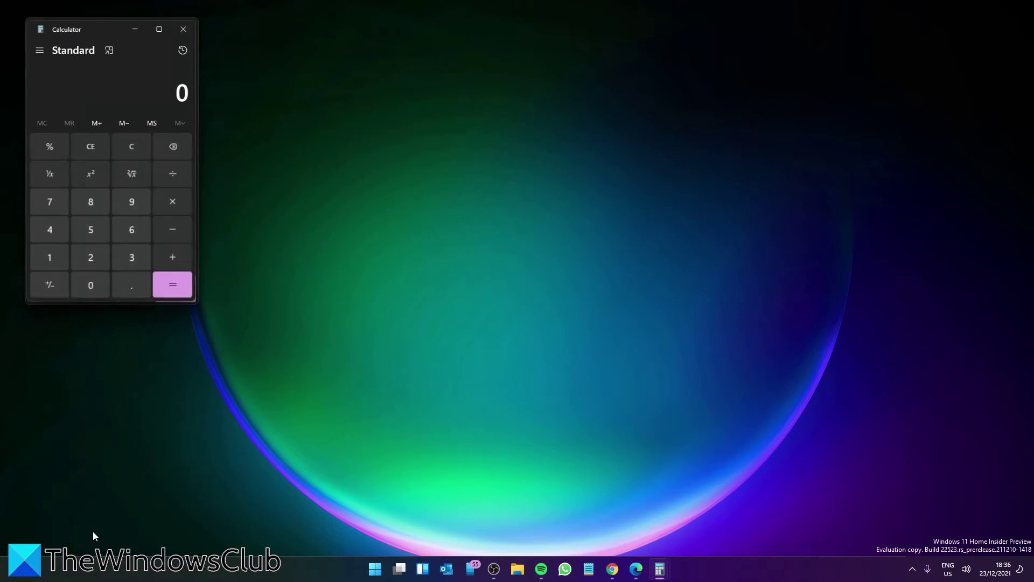
key("super+r")
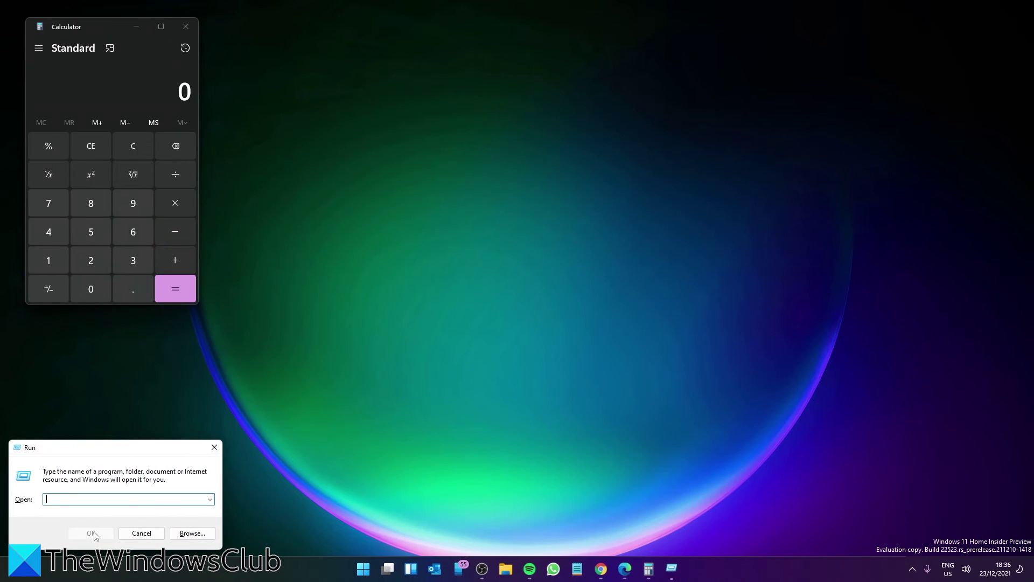
right_click(63, 501)
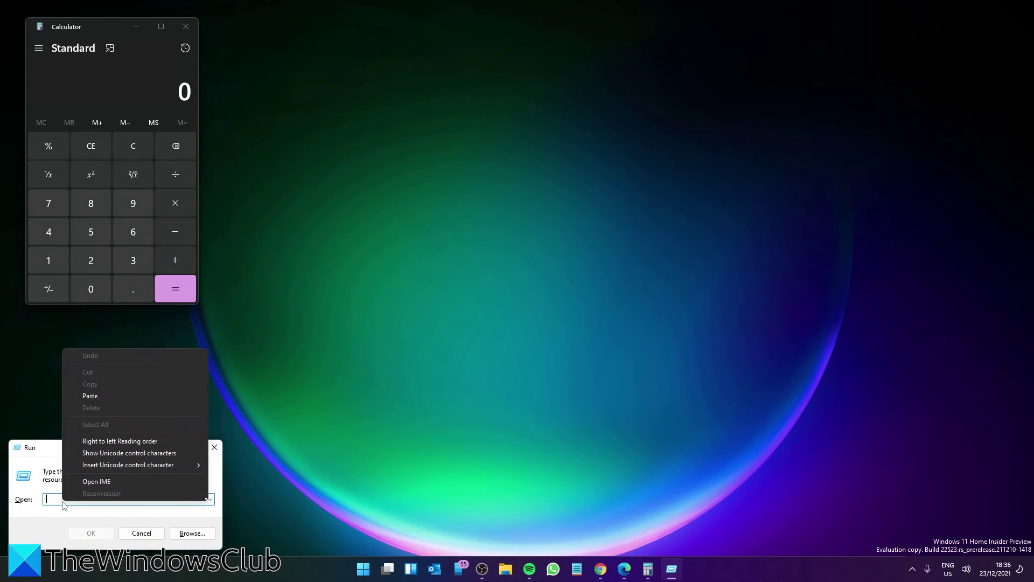
left_click(92, 396)
left_click(113, 533)
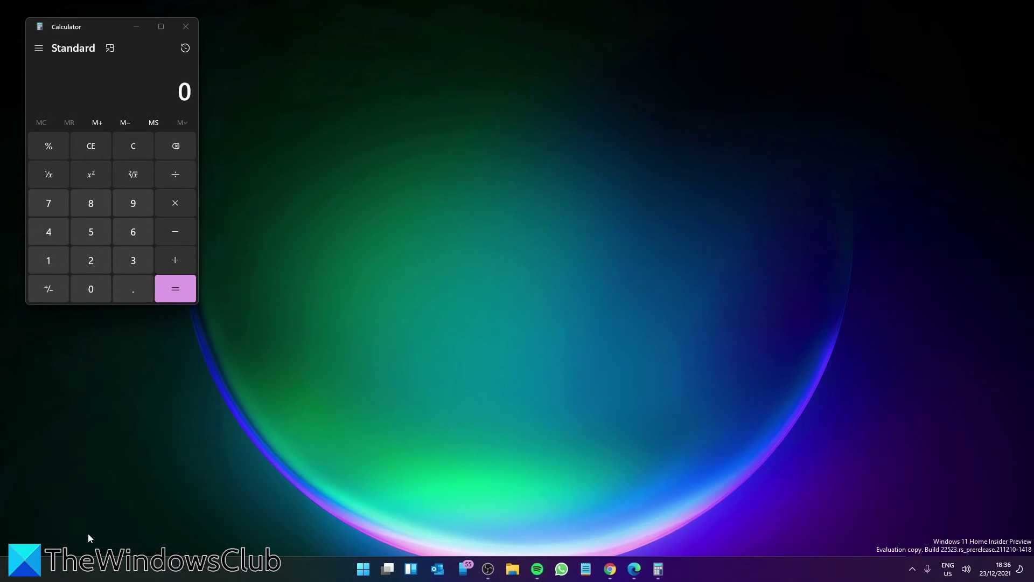
Paste and run calc.exe -m twice more for two additional Calculator instances.
key("super+r")
right_click(81, 504)
left_click(94, 394)
left_click(93, 533)
key("super+r")
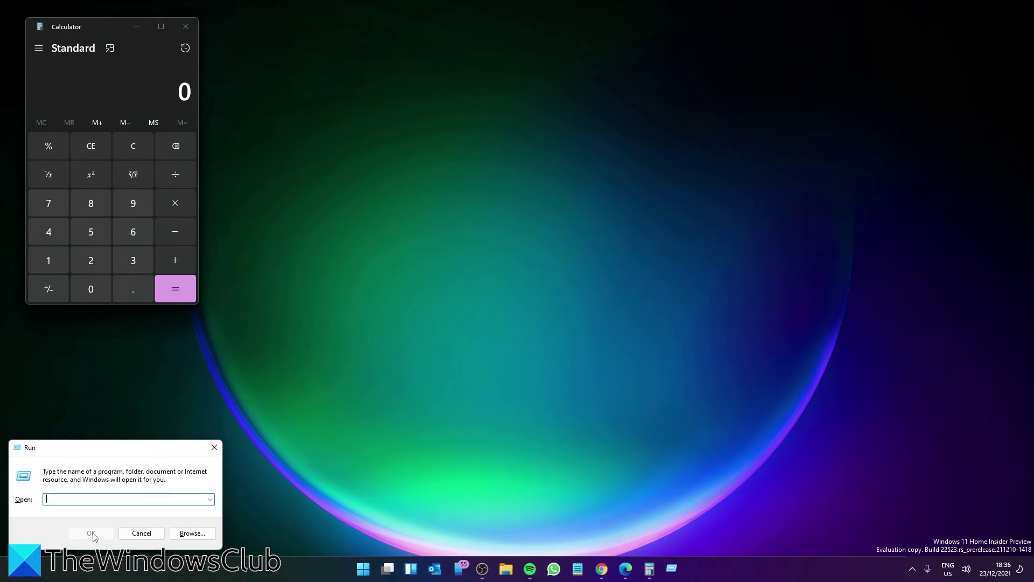
right_click(81, 500)
left_click(104, 392)
left_click(91, 533)
mouse_move(663, 576)
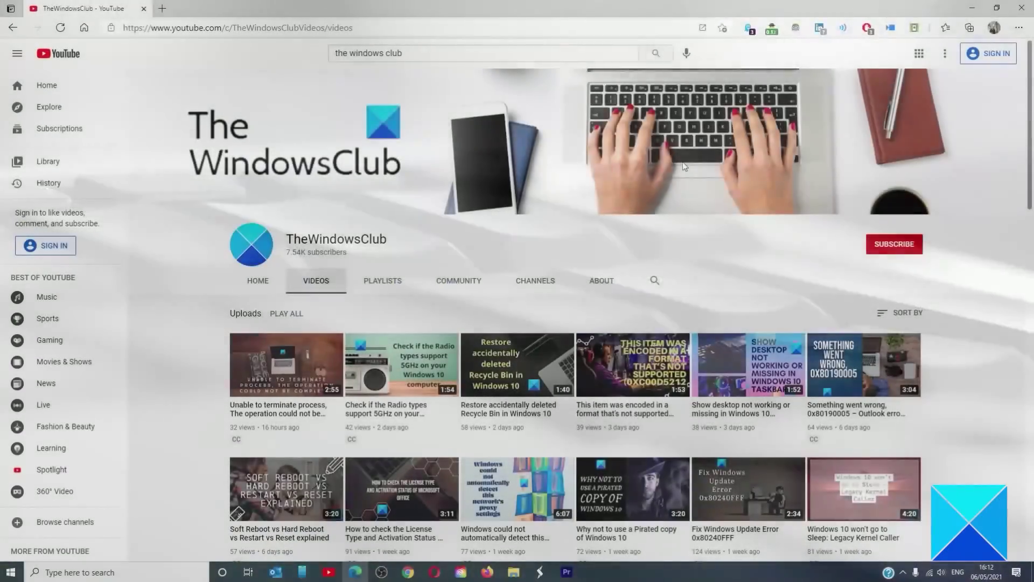
Scroll down through TheWindowsClub's uploaded videos and back up.
scroll(683, 168, "down", 6)
scroll(683, 168, "down", 12)
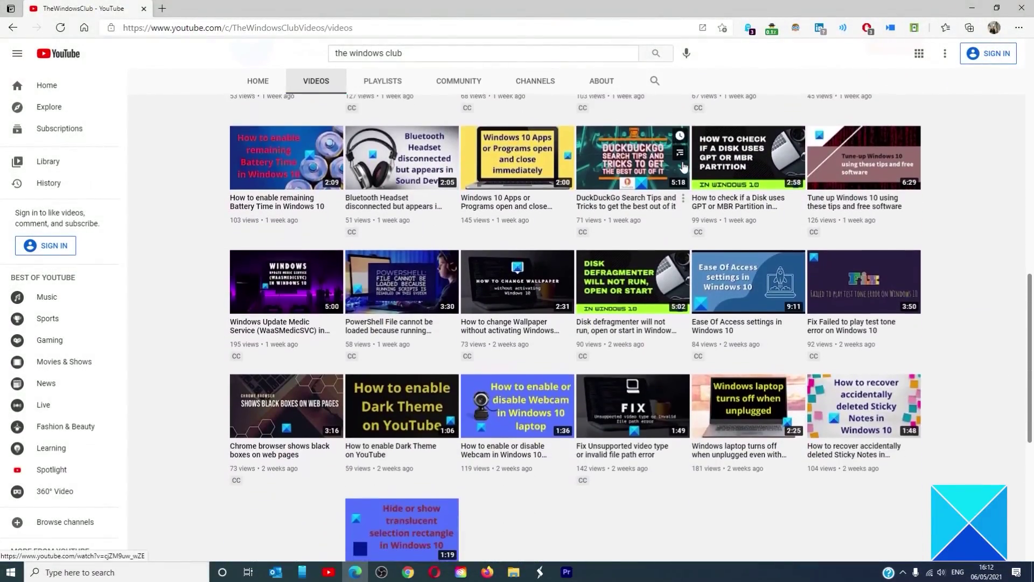
scroll(683, 168, "up", 10)
scroll(682, 167, "up", 8)
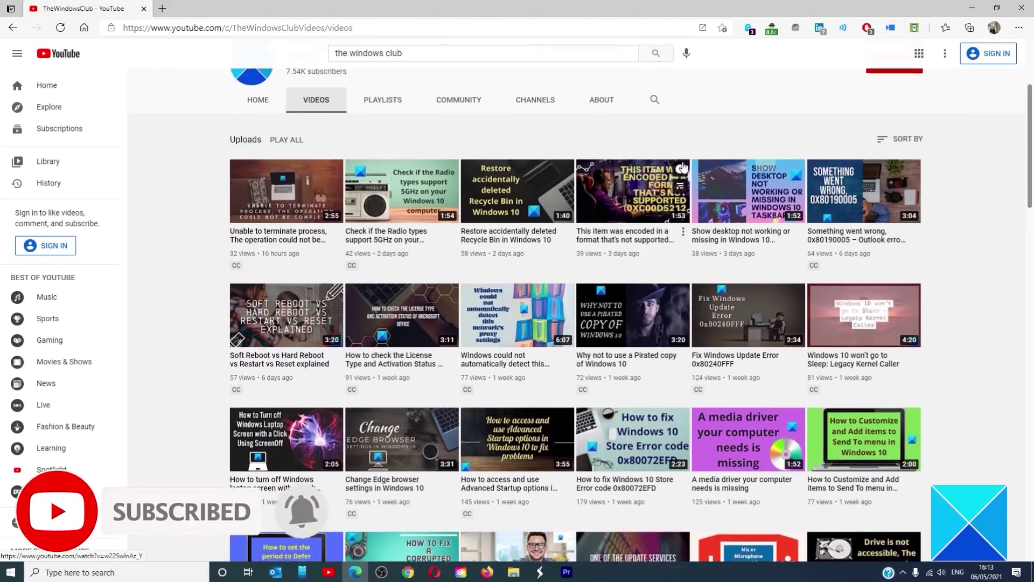